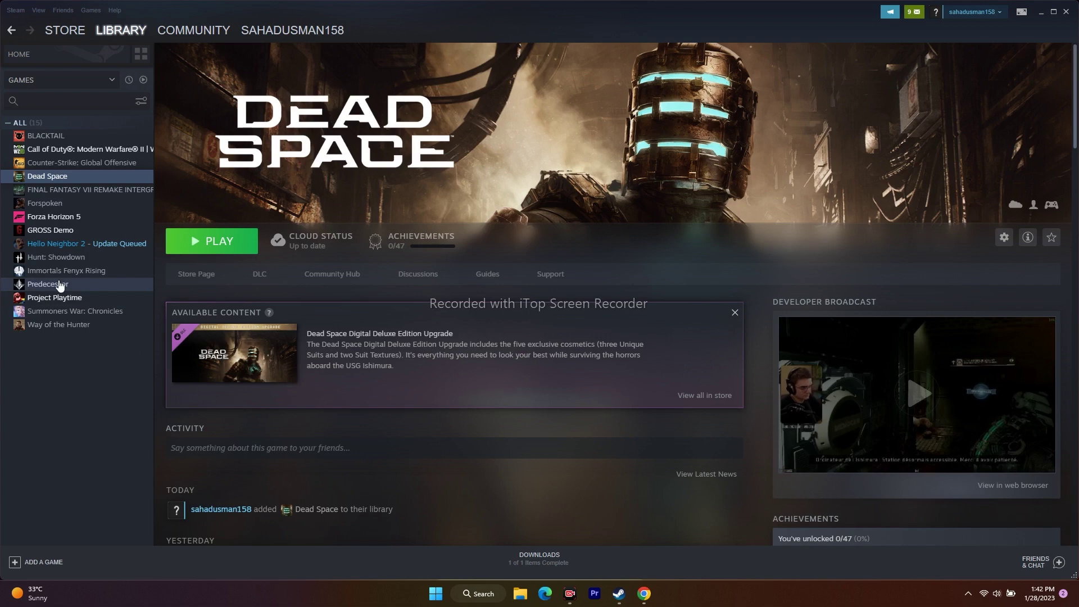
Step: In Dead Space's controller properties, set the Steam Input override to Enable
right_click(57, 177)
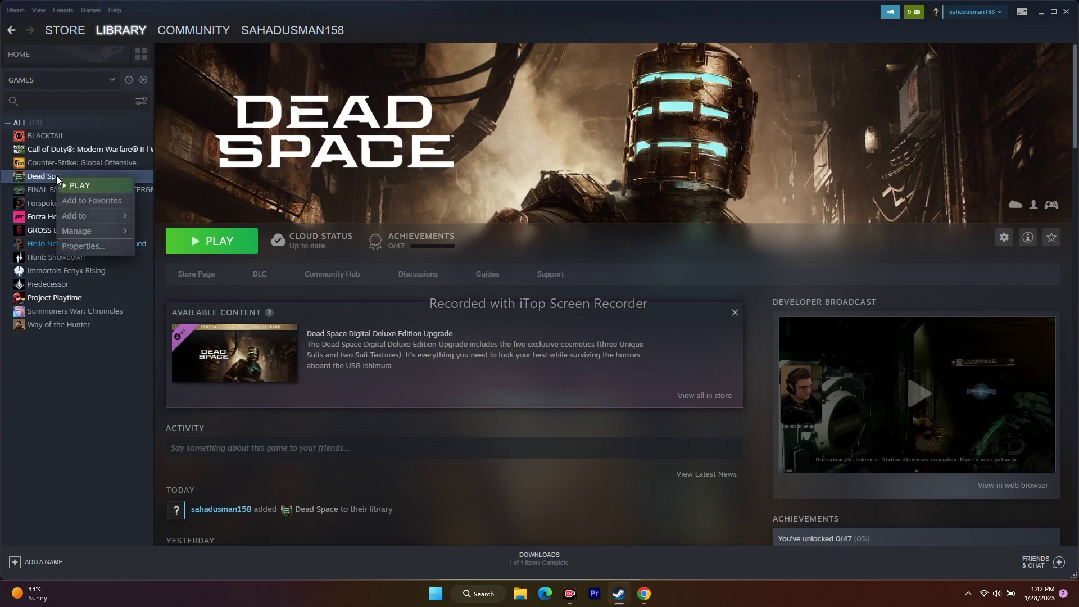
left_click(73, 246)
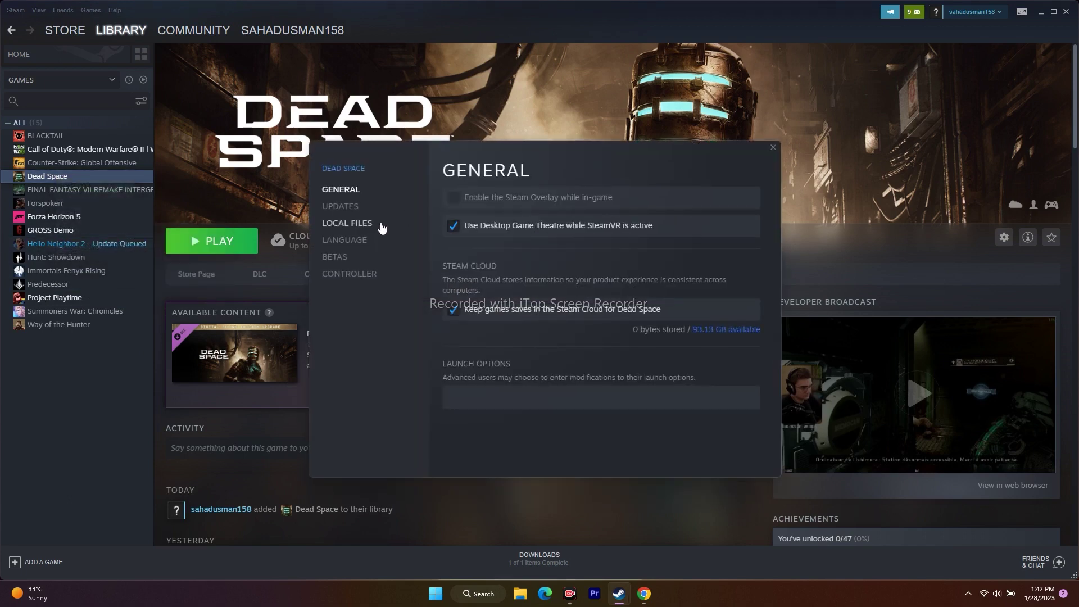
left_click(350, 273)
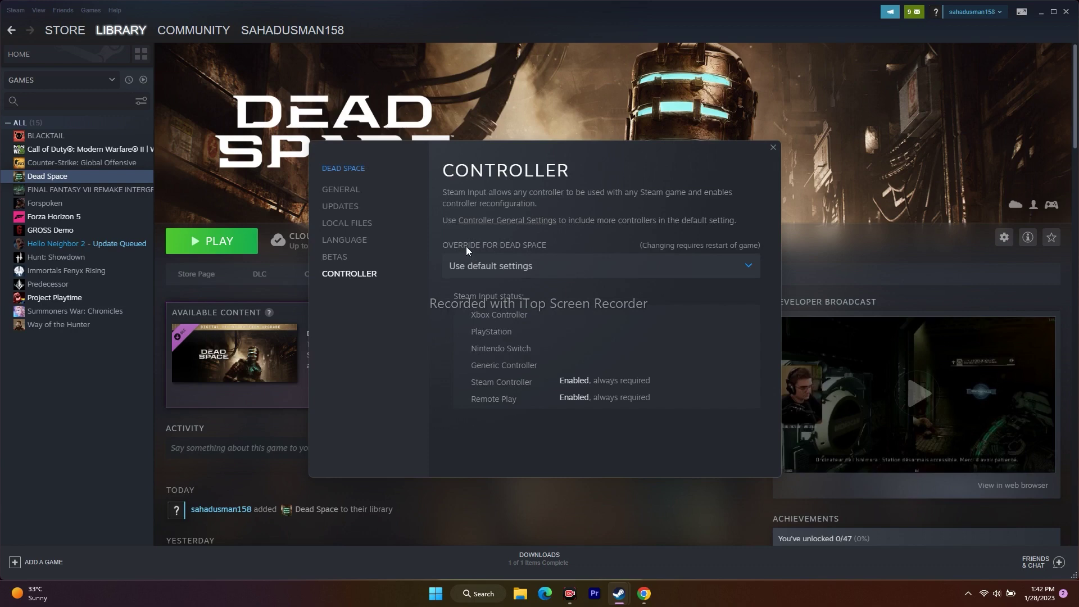
left_click(586, 266)
left_click(563, 342)
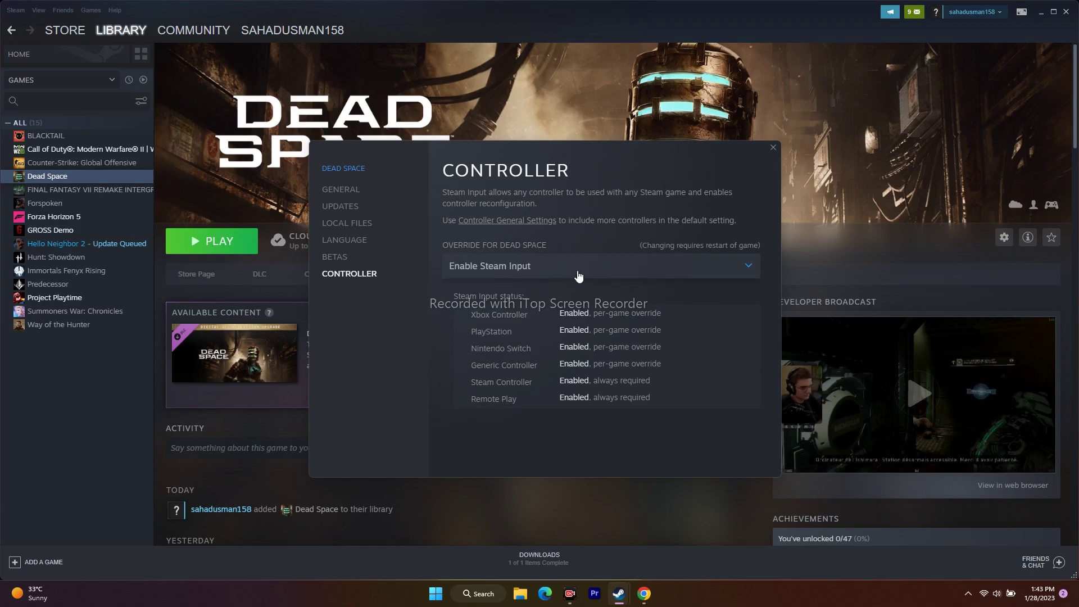
Step: Change the override to Disable Steam Input and close Dead Space's properties
left_click(533, 267)
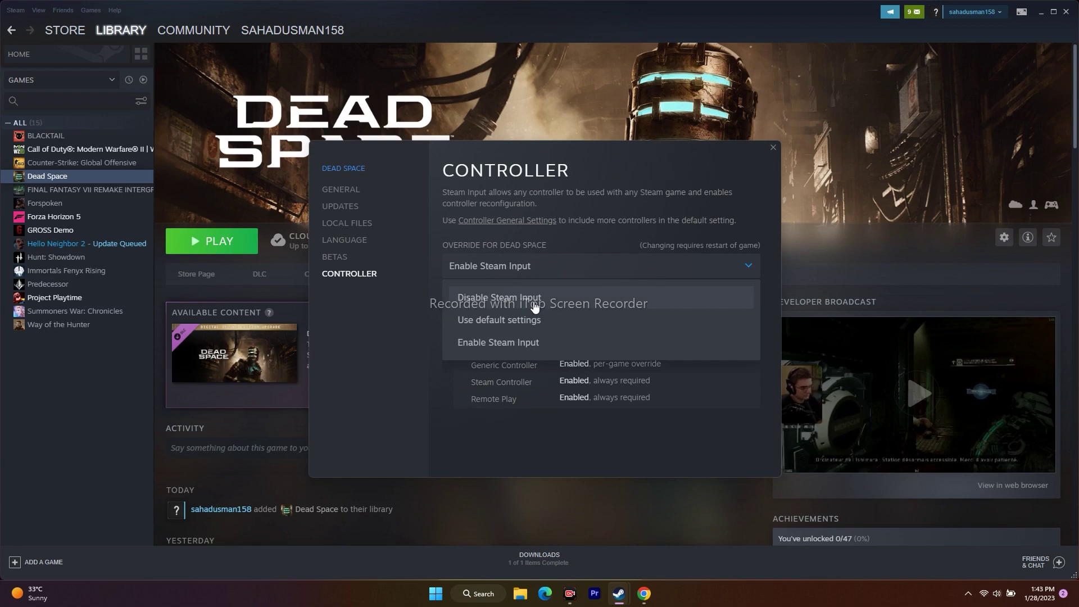
left_click(564, 301)
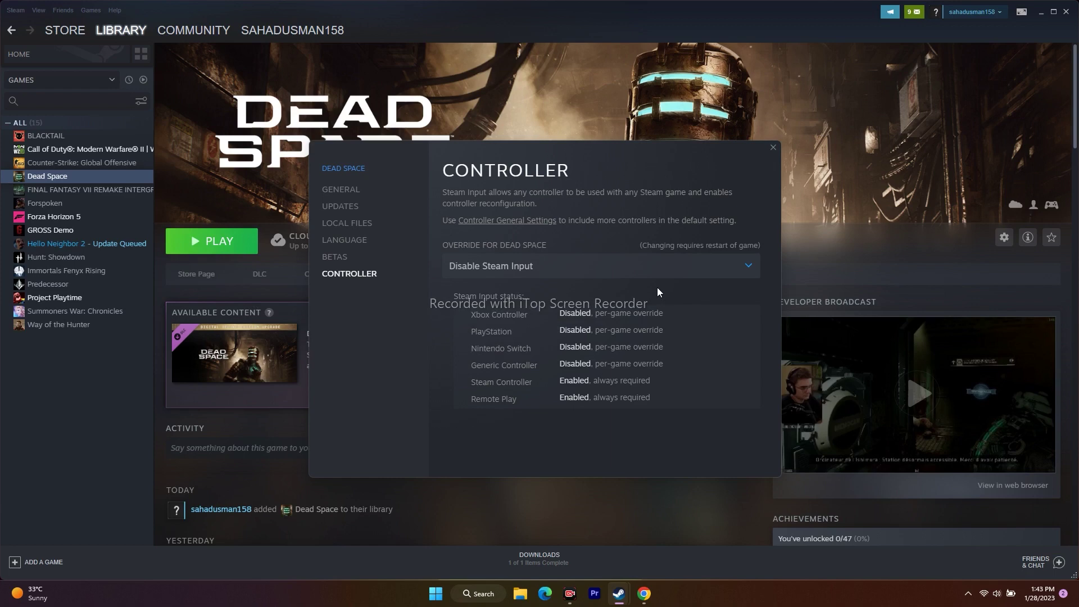
left_click(773, 147)
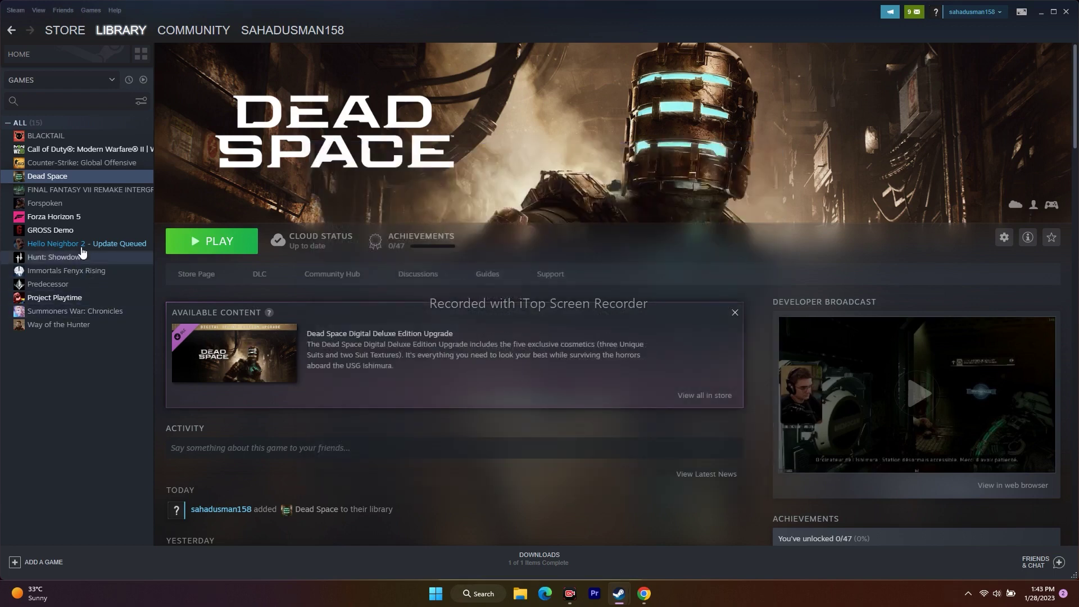
Step: Set Dead Space's controller override to 'Use default settings' and close its properties
right_click(98, 176)
left_click(139, 245)
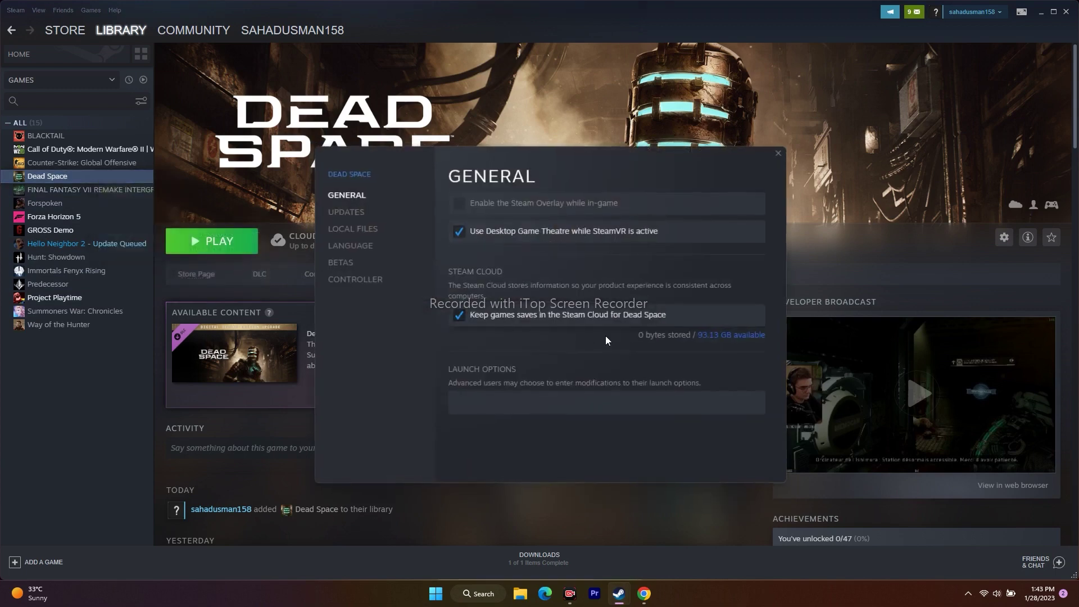
left_click(355, 279)
left_click(635, 273)
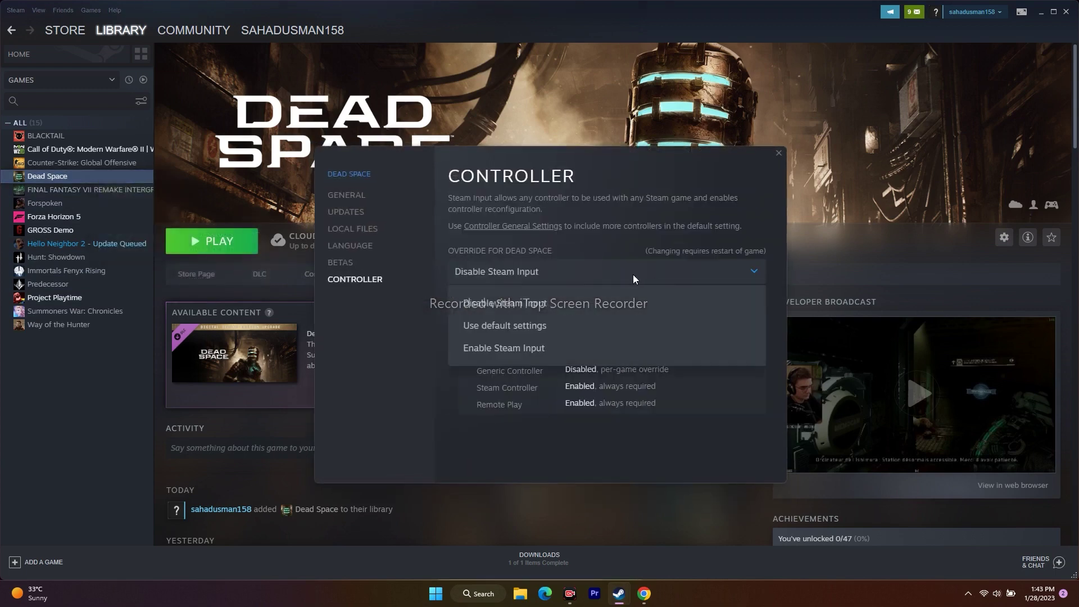
left_click(558, 328)
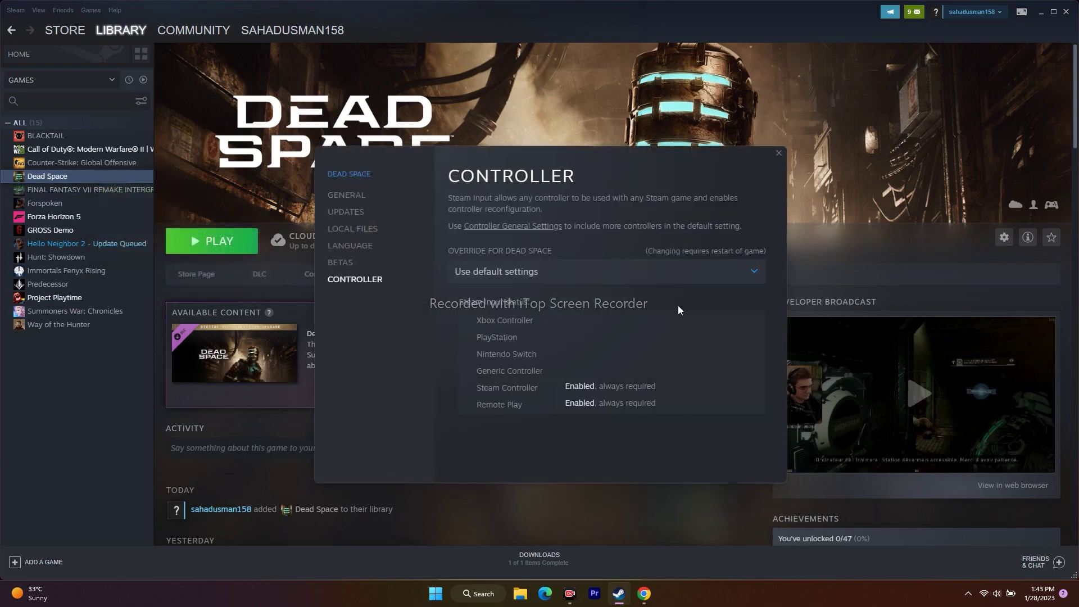
left_click(778, 153)
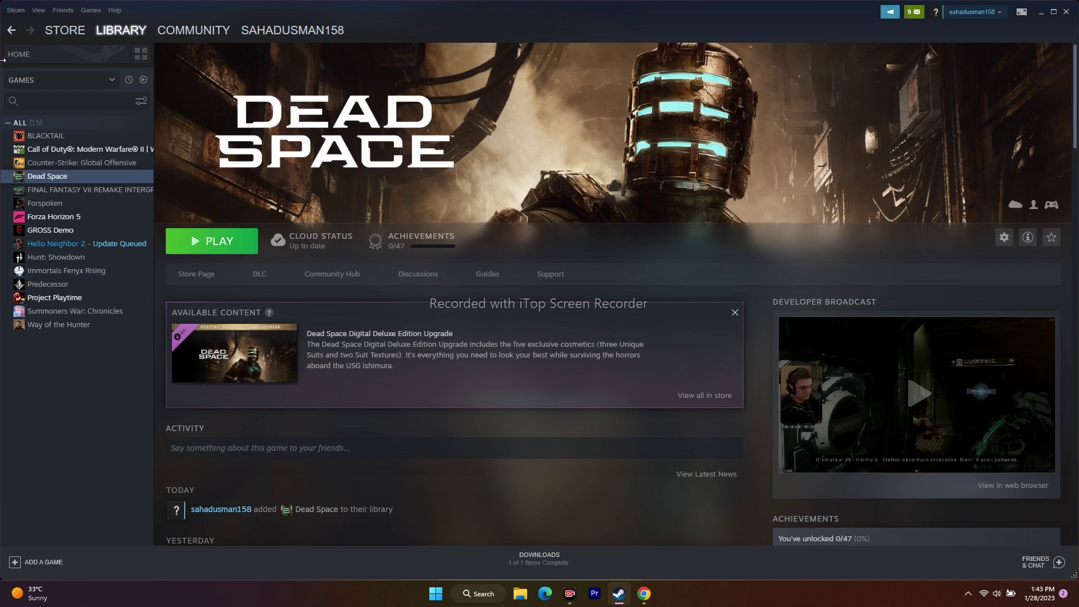
Step: Open General Controller Settings from Steam Settings > Controller, continuing past the compatibility warning
left_click(15, 11)
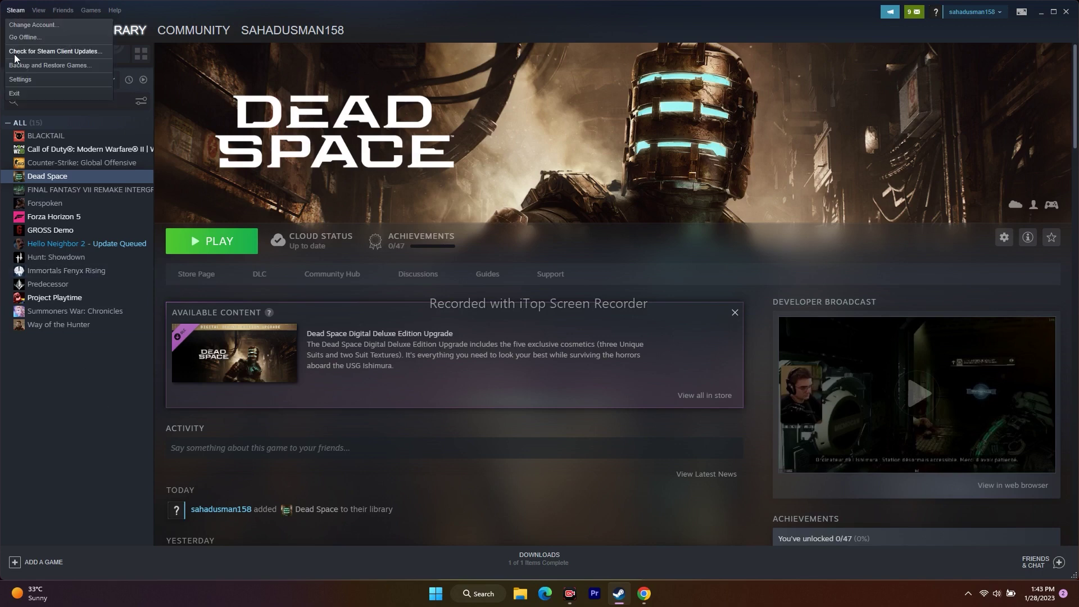
left_click(15, 79)
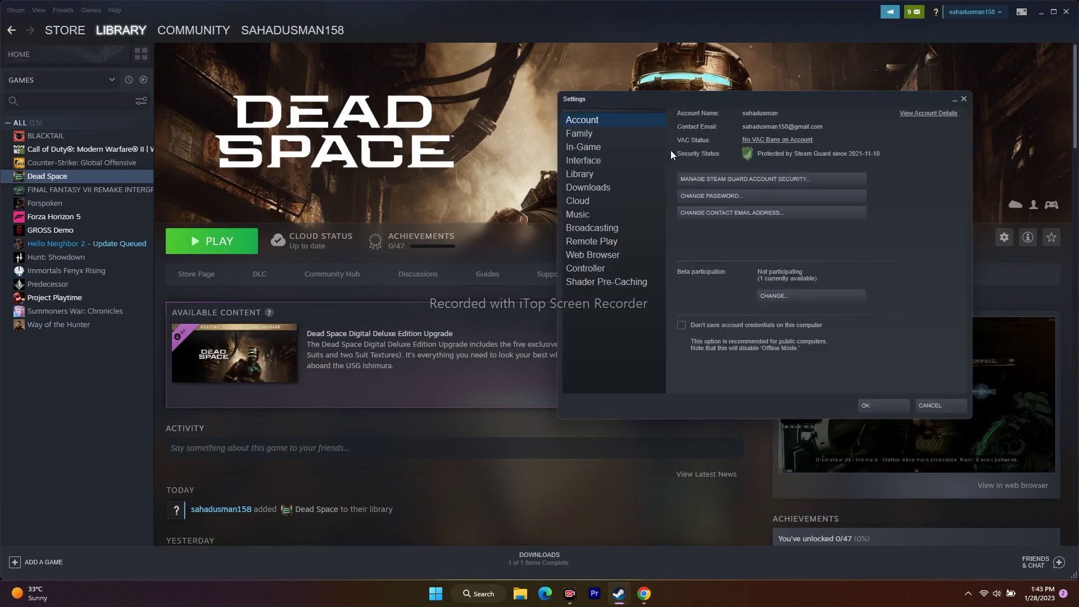
left_click(588, 268)
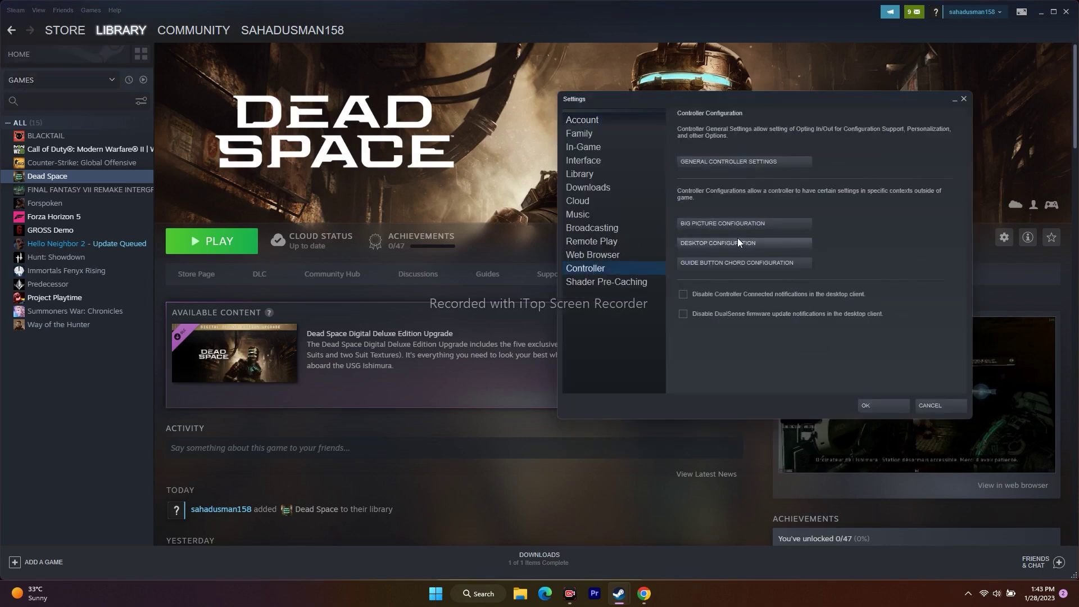
left_click(740, 162)
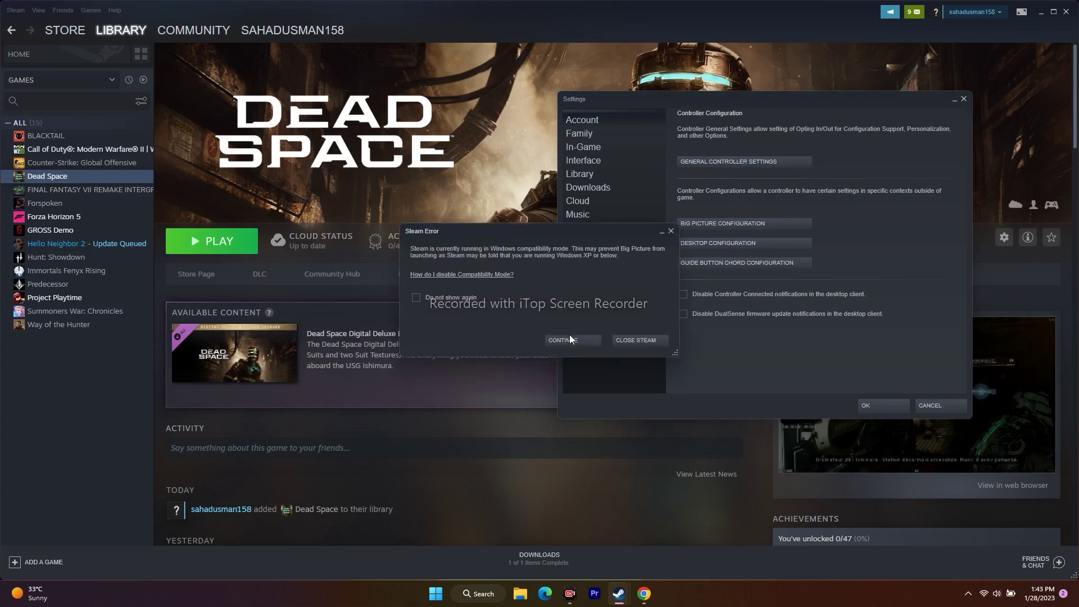
left_click(570, 339)
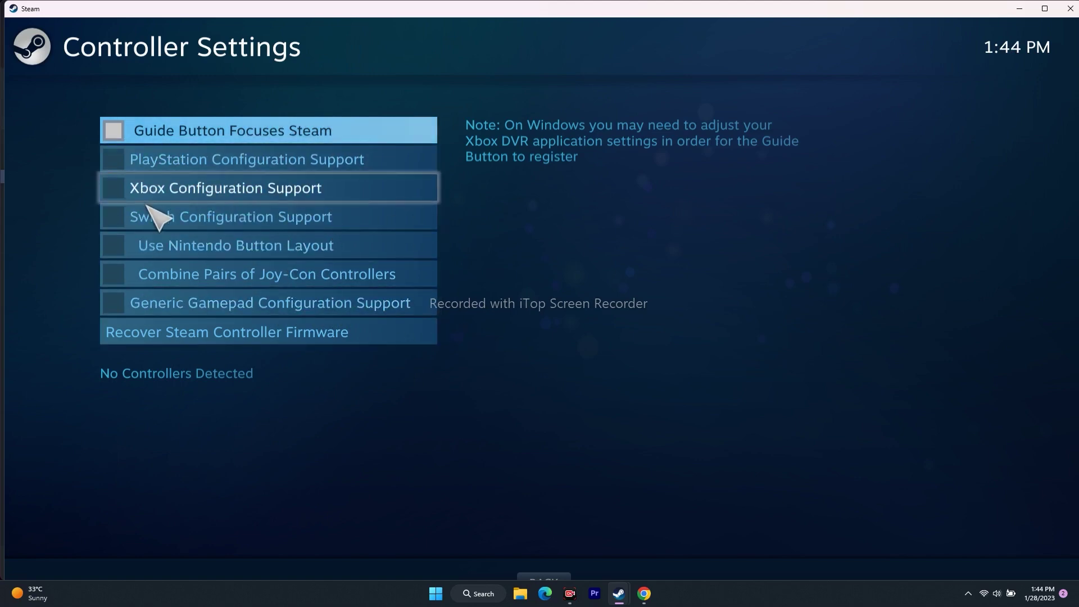
Step: Enable PlayStation support, toggle Xbox and Generic Gamepad support on then off, and exit full-screen
left_click(113, 159)
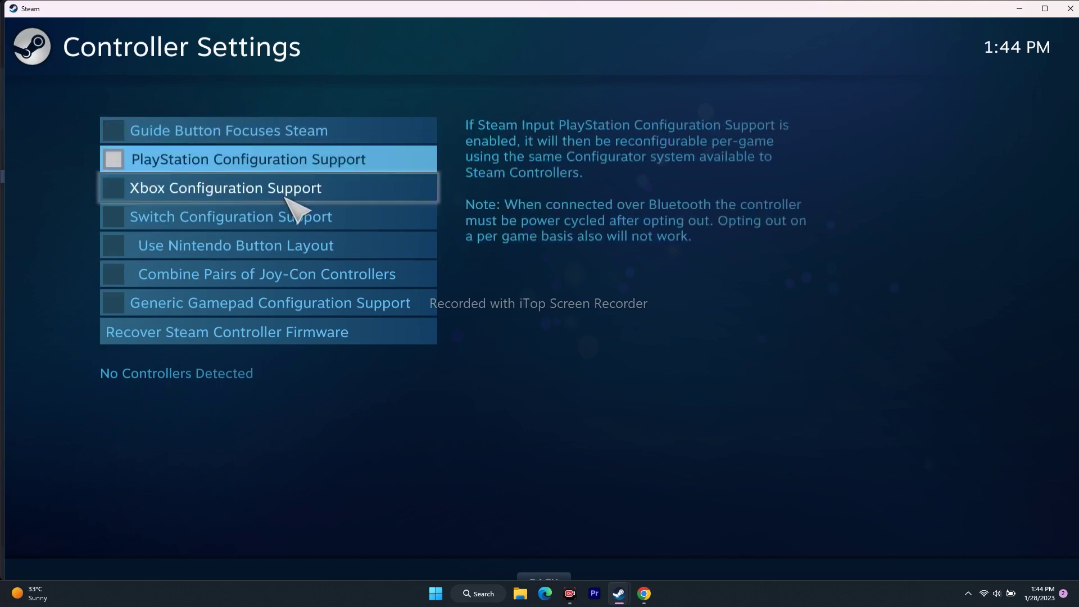
left_click(114, 188)
left_click(114, 188)
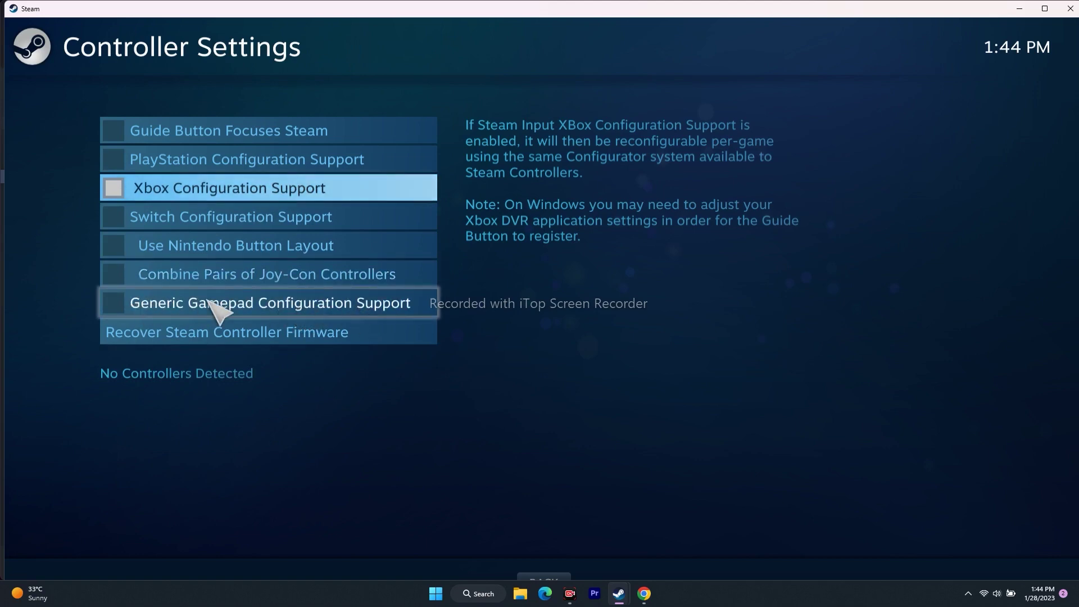
left_click(118, 305)
left_click(116, 305)
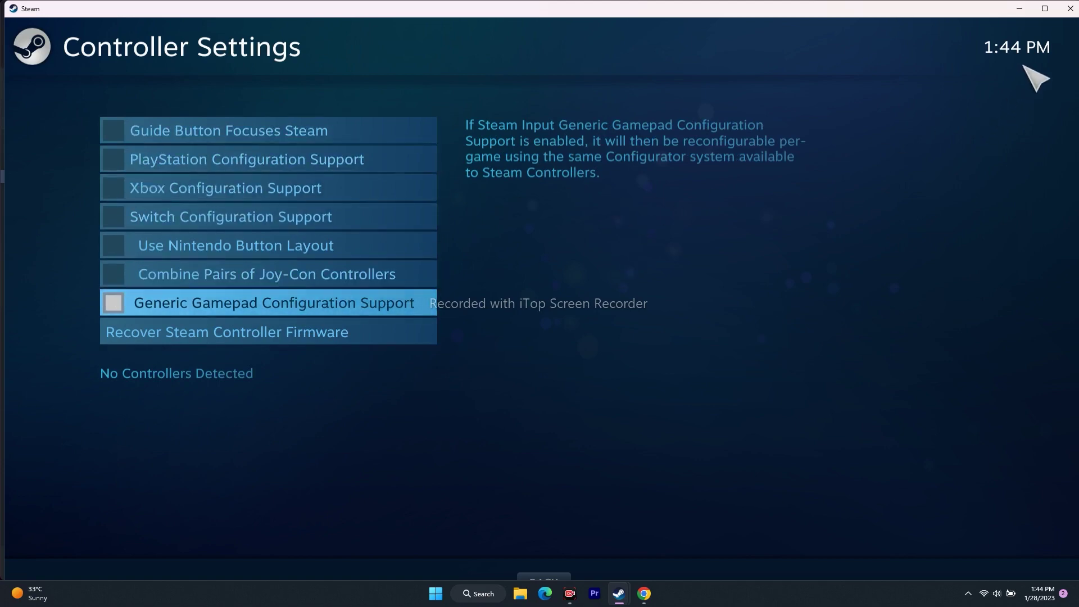
left_click(1070, 10)
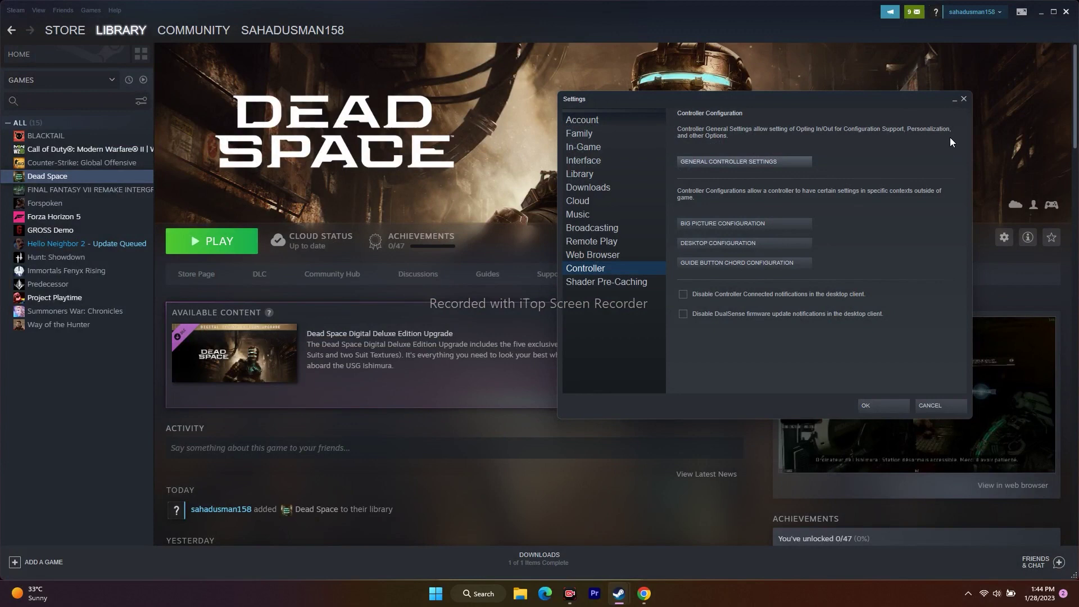
Step: Close Settings and launch Big Picture mode, continuing past the compatibility warning
left_click(963, 99)
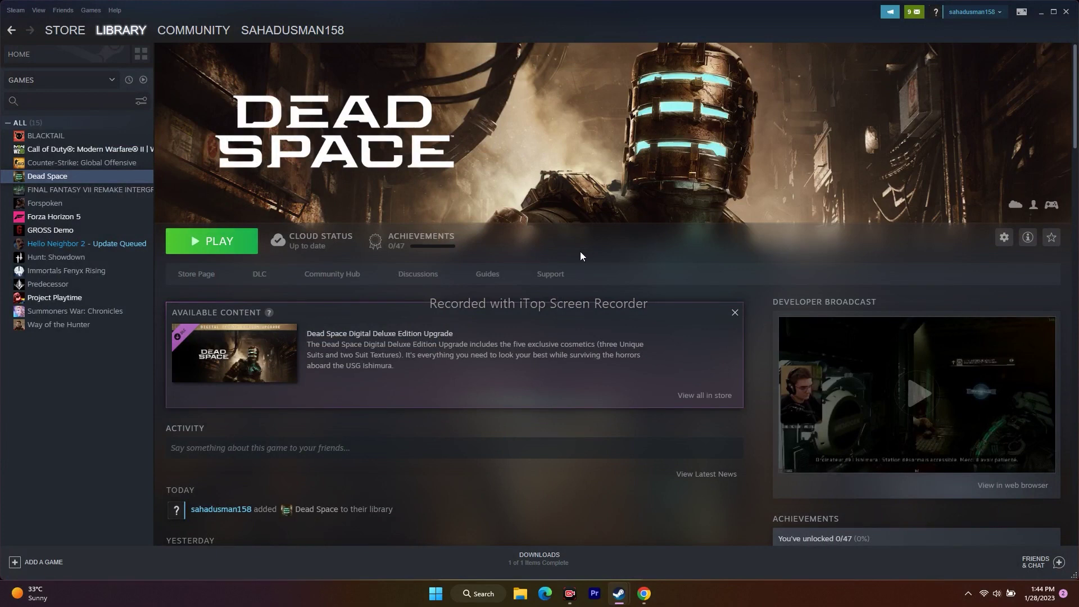
left_click(1023, 13)
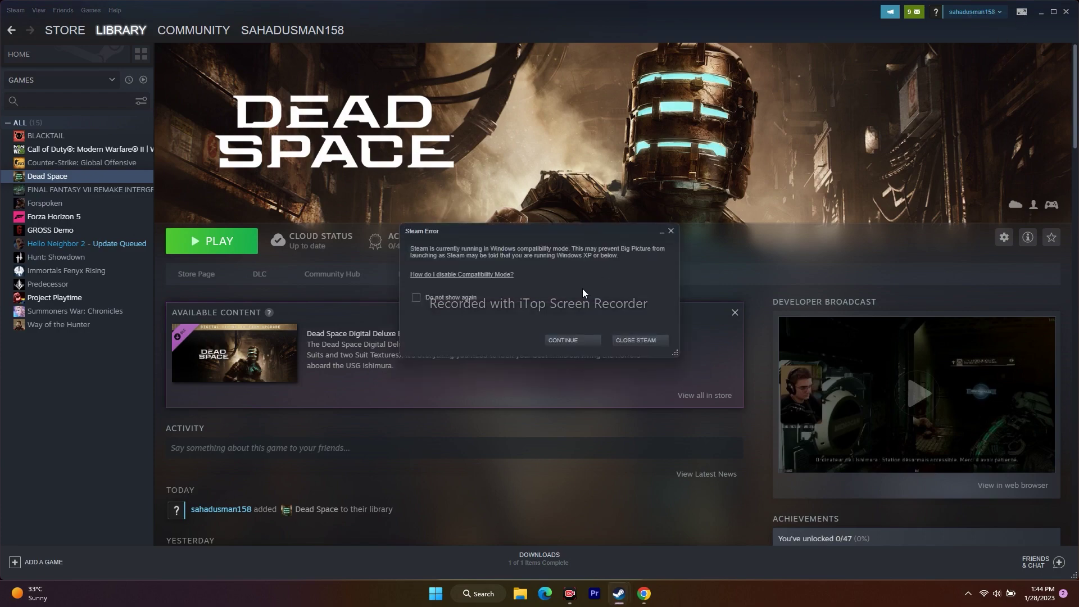
left_click(564, 339)
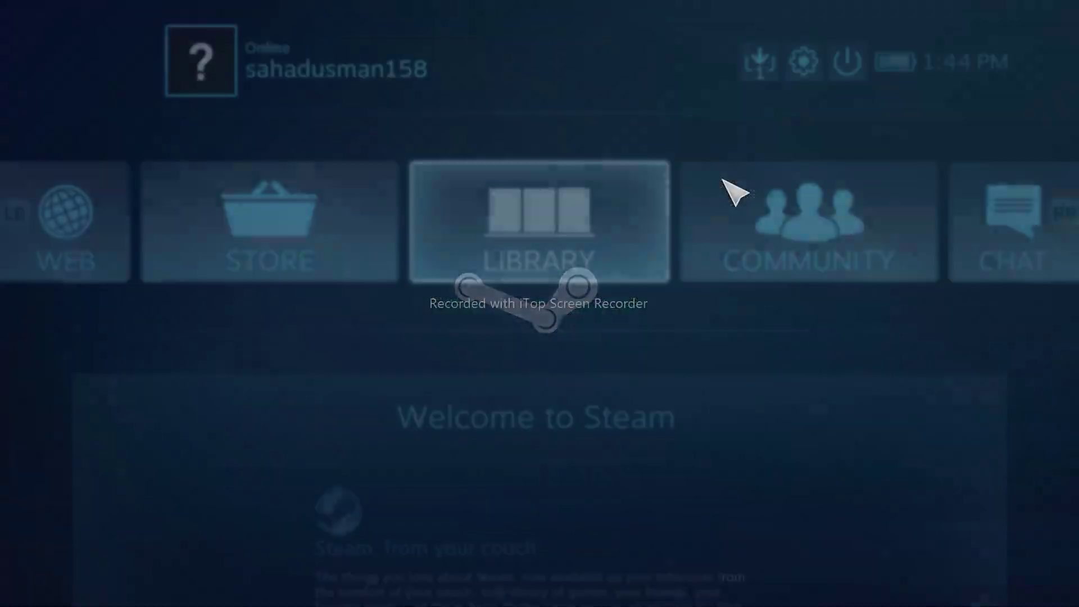
left_click(577, 209)
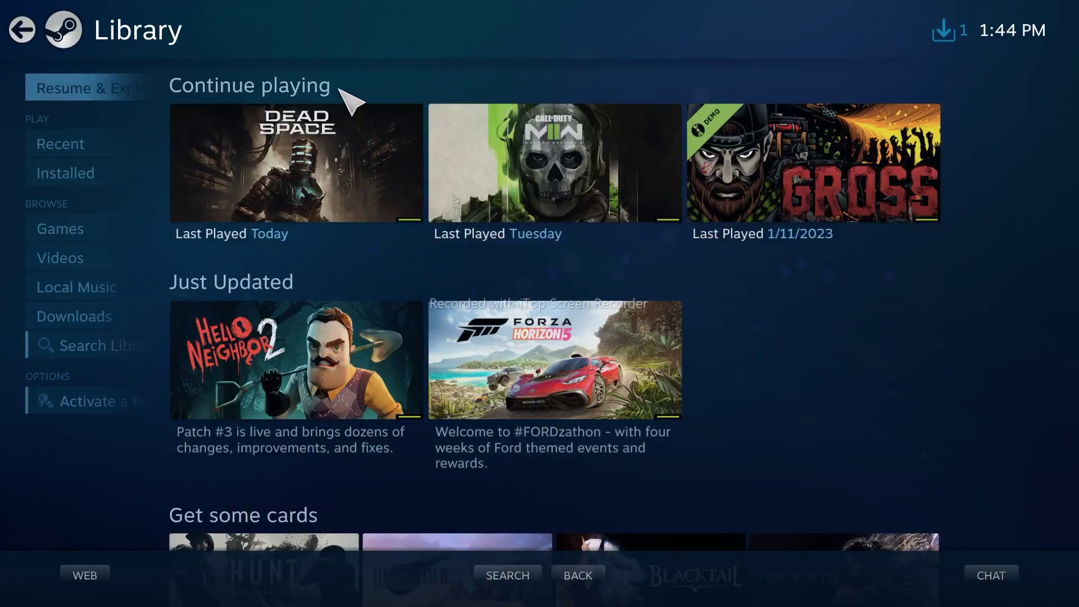
mouse_move(133, 84)
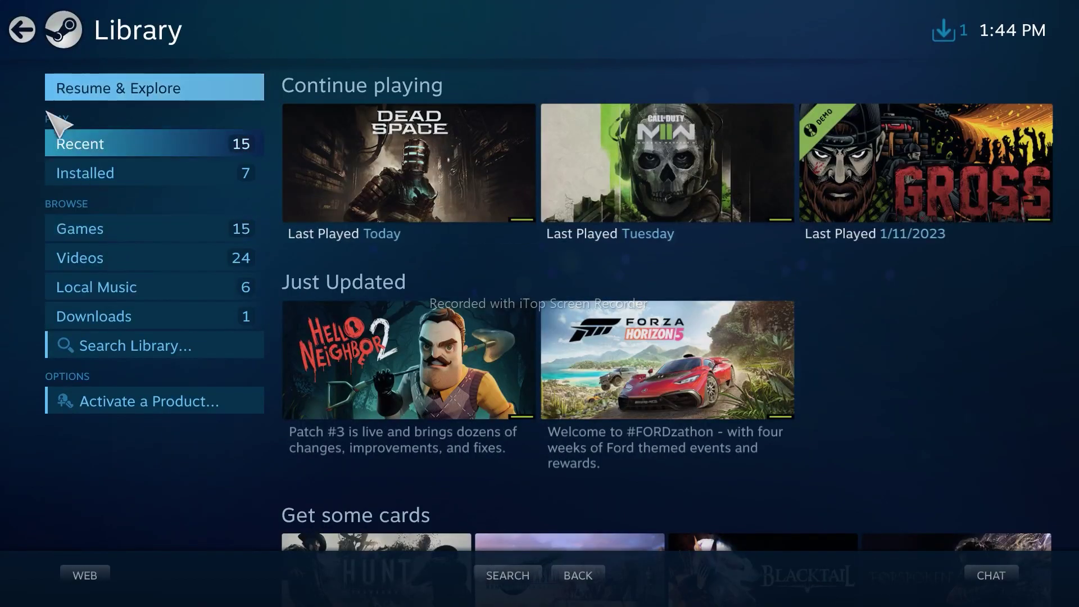
left_click(22, 30)
left_click(584, 225)
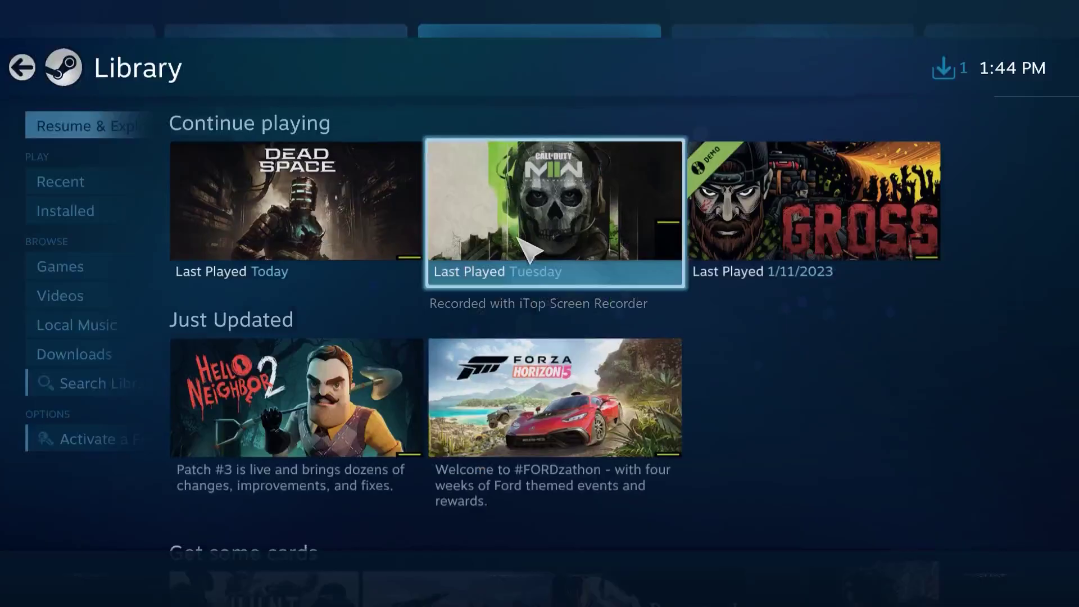
scroll(915, 261, "down", 5)
scroll(900, 250, "down", 3)
scroll(900, 250, "up", 5)
left_click(104, 233)
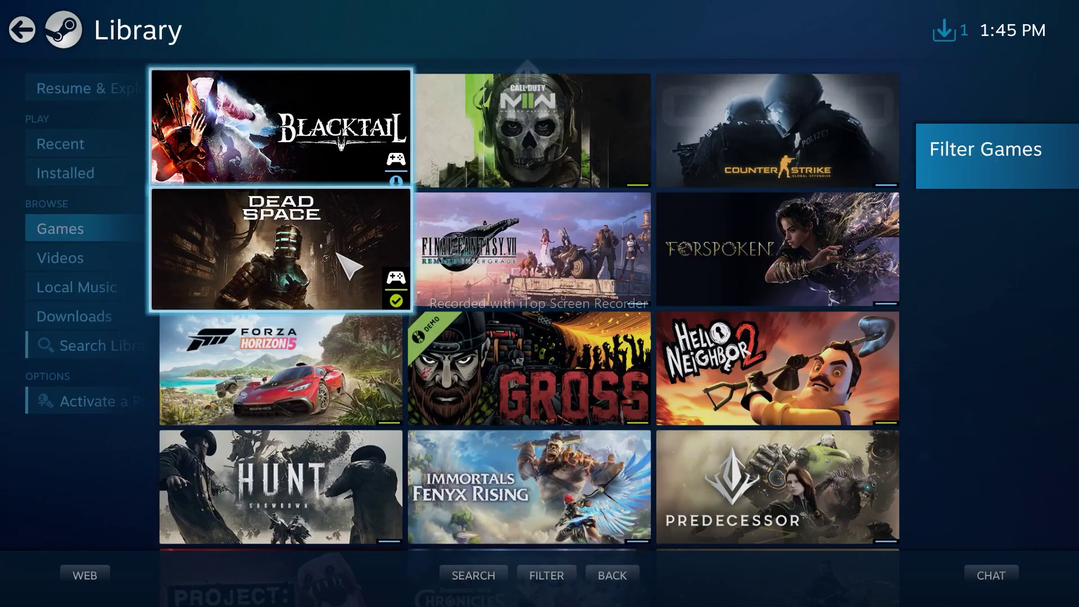
left_click(348, 265)
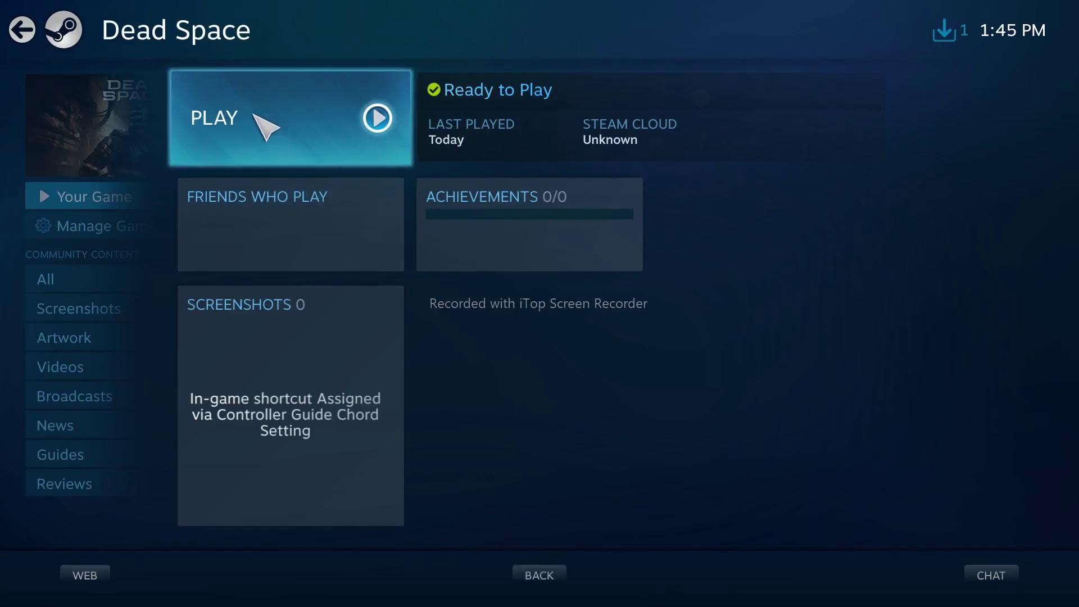
left_click(22, 29)
left_click(26, 31)
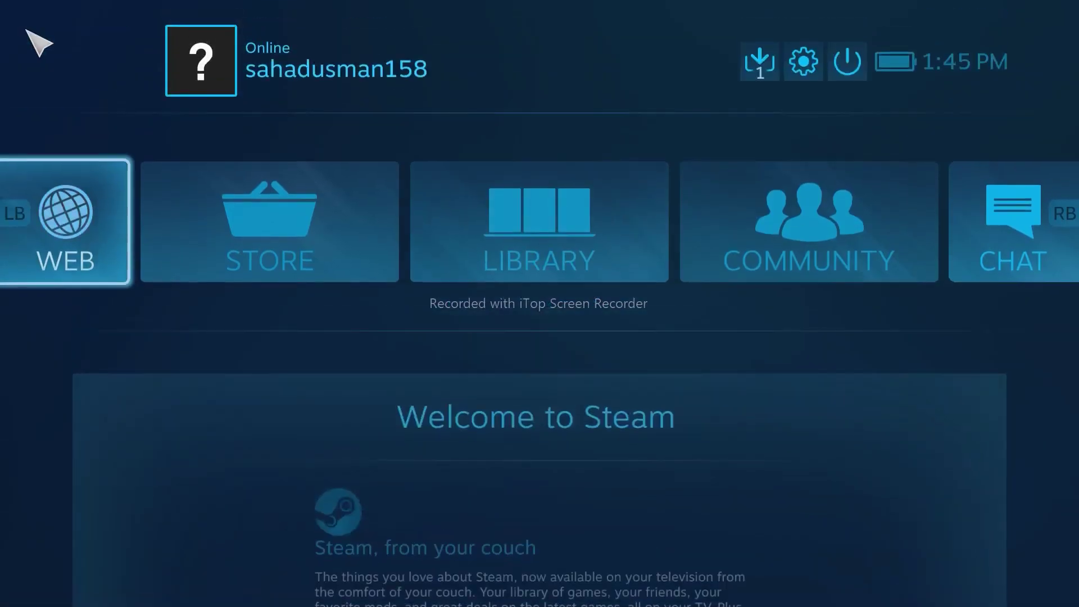